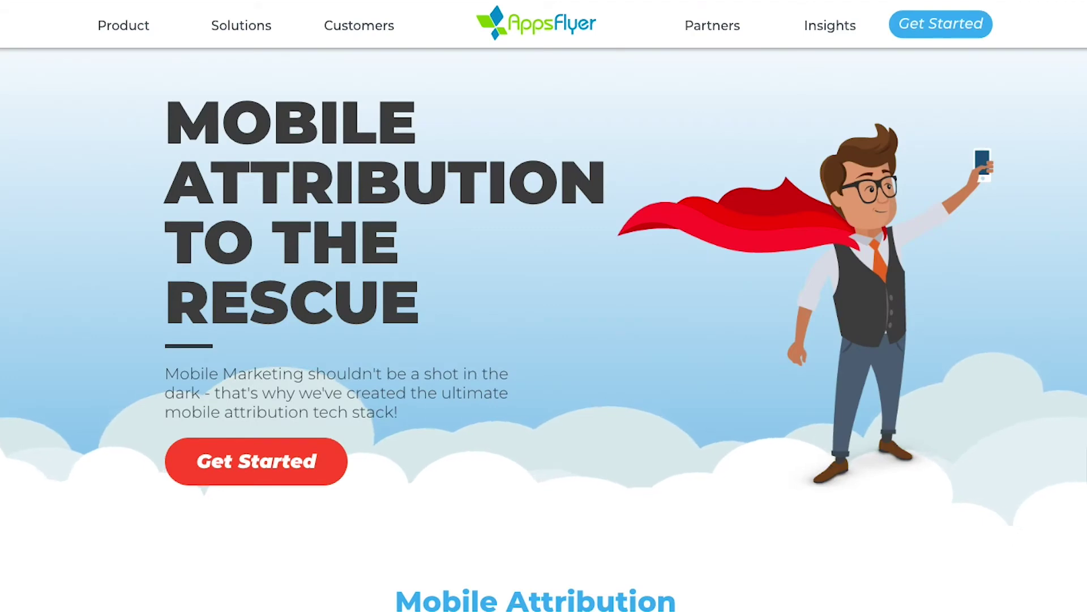
scroll(544, 340, down, 5)
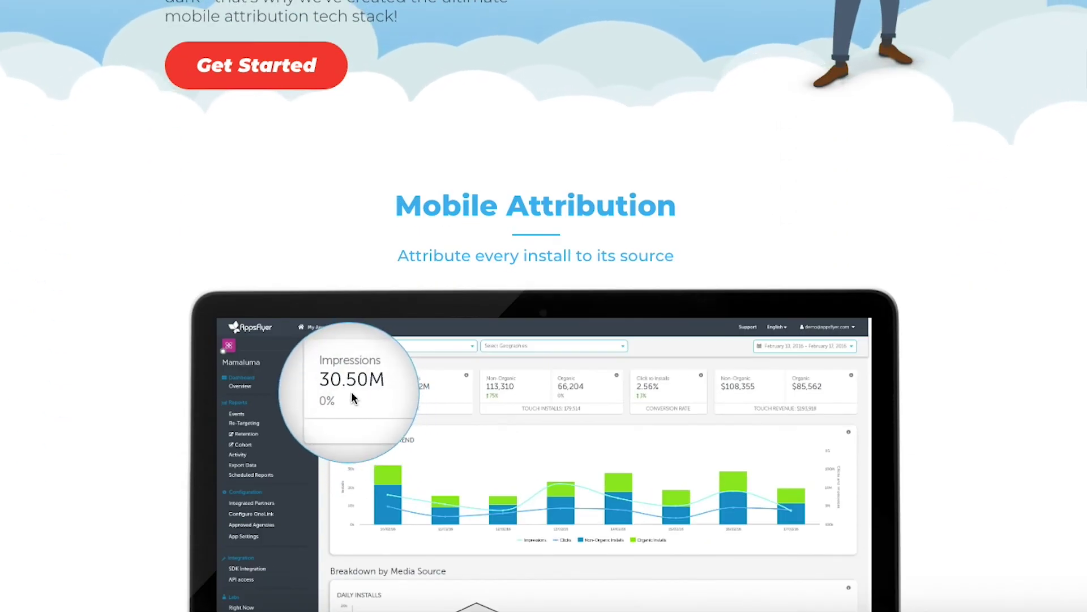